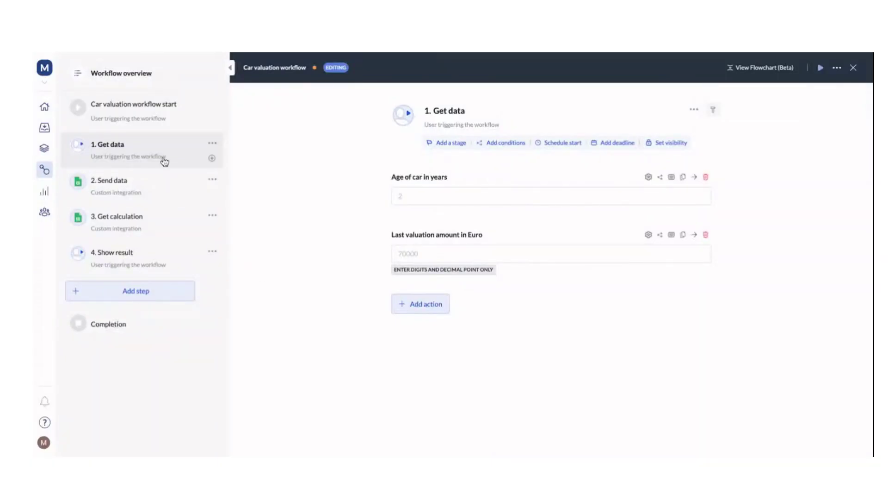
- Open the Send data integration settings and examine the spreadsheet ID, sheet name, cell range and input option in the request URL
click(159, 187)
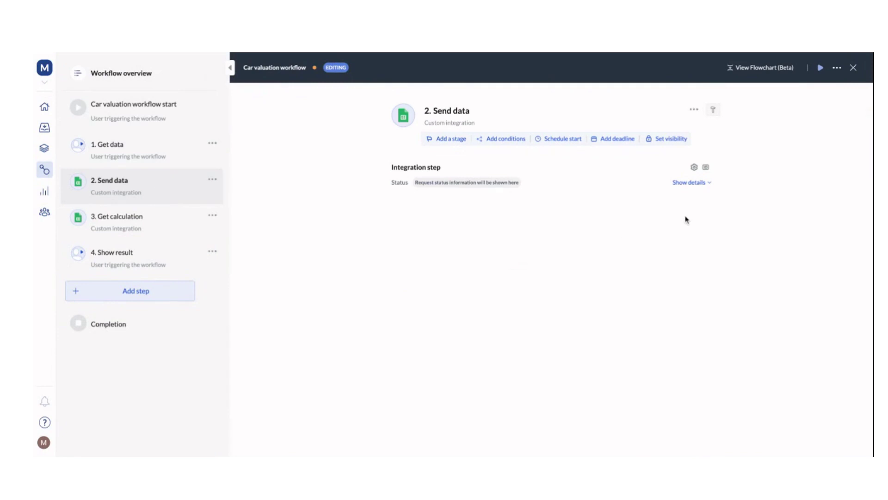
click(694, 168)
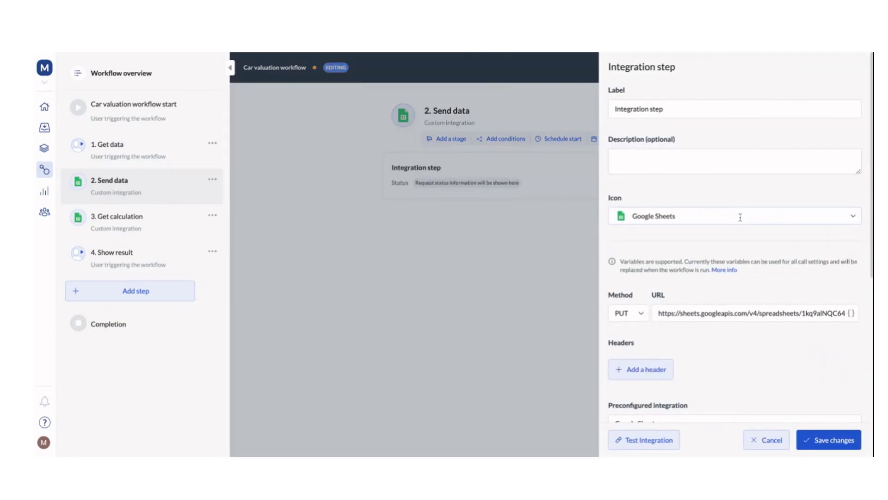
scroll(740, 217, down, 3)
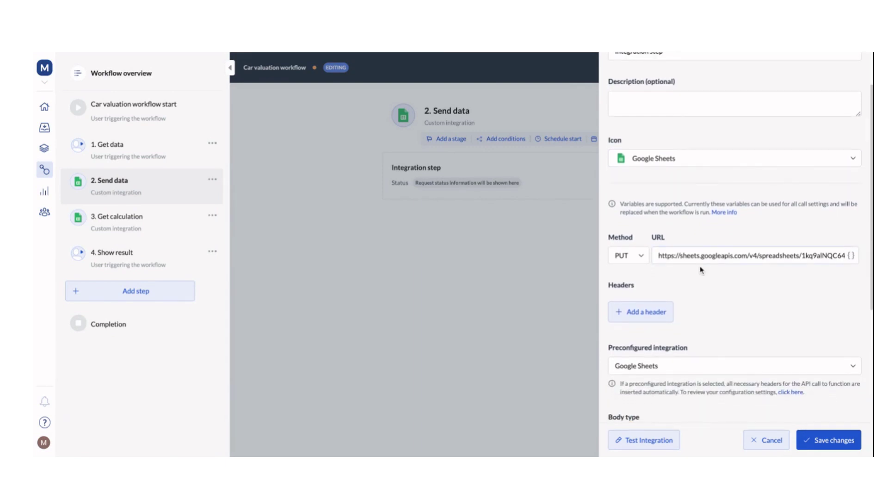
drag(797, 254, 836, 255)
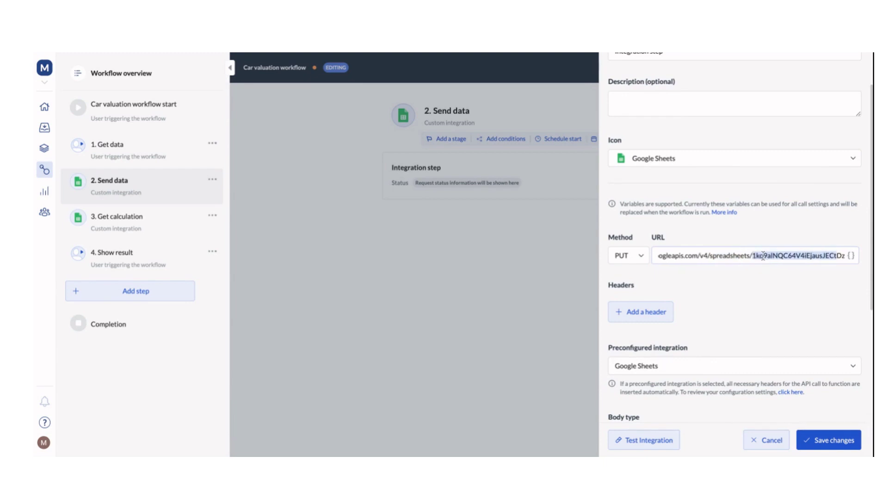
scroll(799, 256, right, 5)
scroll(799, 256, right, 2)
drag(799, 255, 769, 256)
click(815, 255)
key(shift+Left)
key(shift+Left)
key(shift+Left)
key(shift+Left)
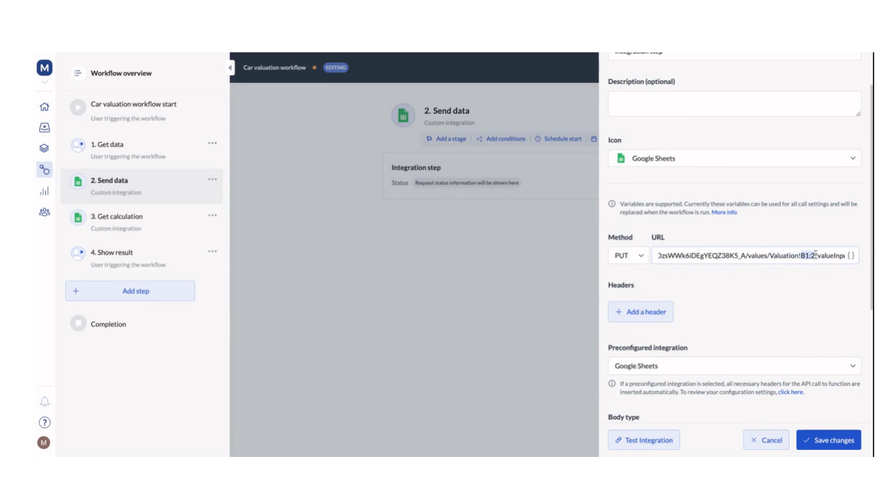
scroll(836, 256, right, 2)
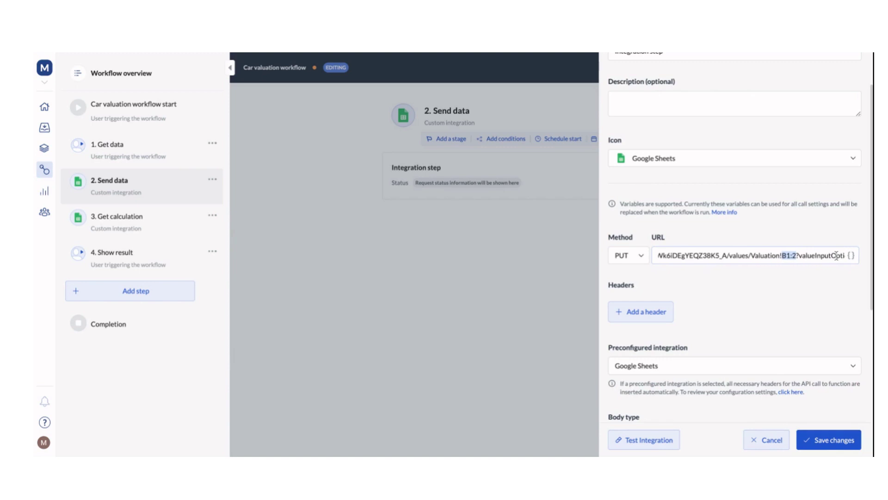
- Choose Google Sheets as the preconfigured integration and insert "Age of car in years" Input (json) as the first value in the request body
click(833, 366)
click(720, 407)
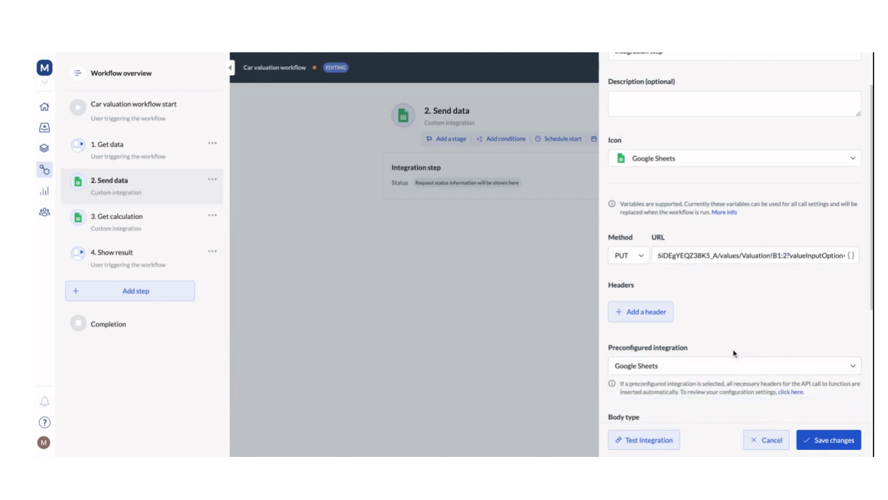
scroll(735, 353, down, 1)
scroll(734, 353, down, 2)
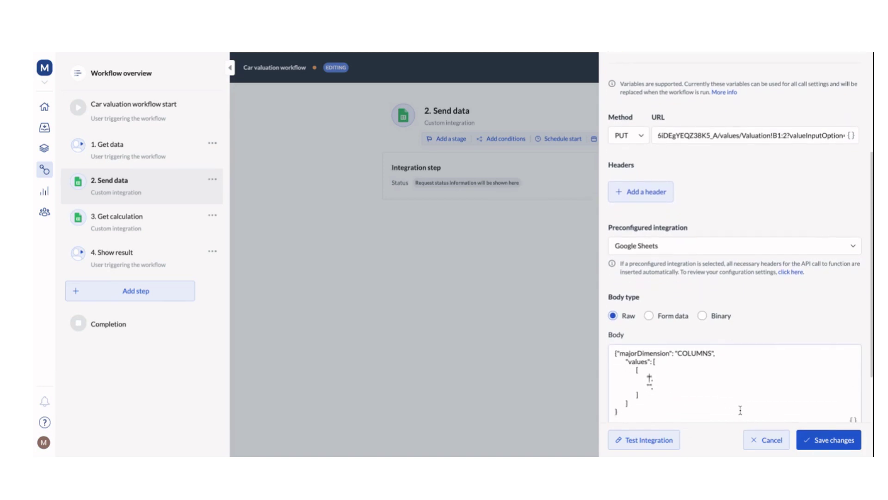
scroll(740, 407, down, 2)
click(853, 349)
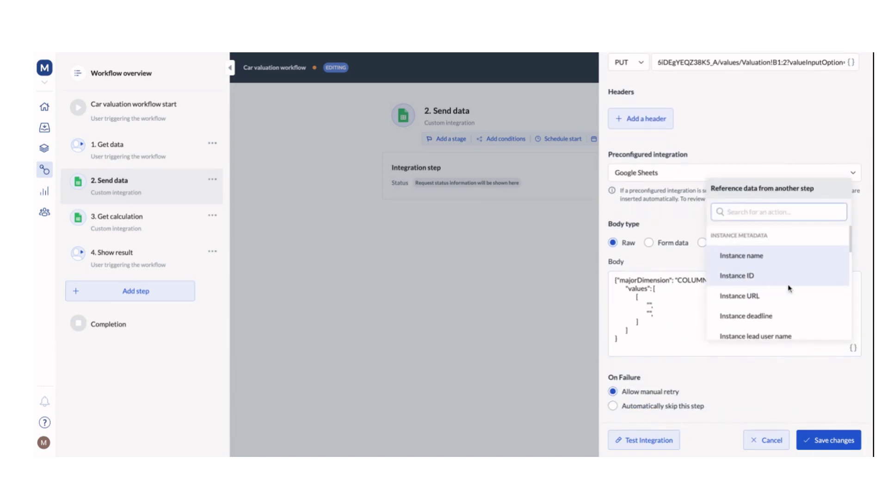
scroll(786, 287, down, 4)
scroll(789, 288, down, 4)
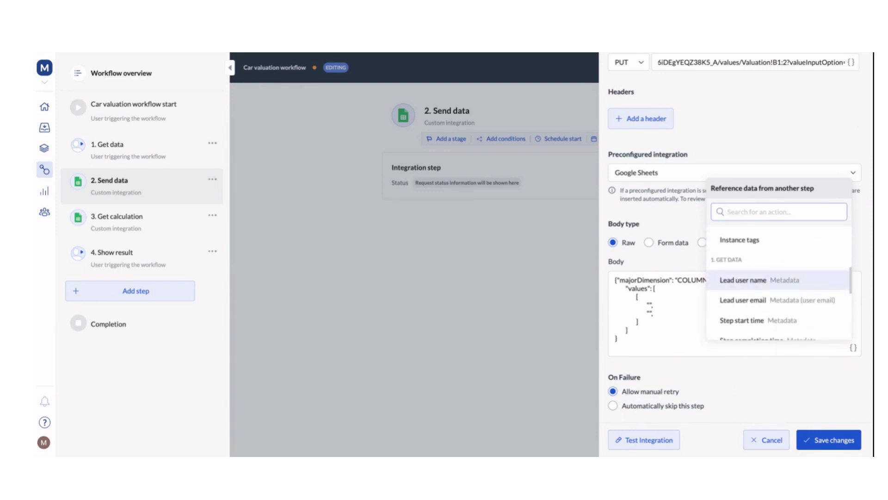
scroll(780, 282, up, 8)
scroll(779, 282, down, 7)
scroll(802, 301, down, 2)
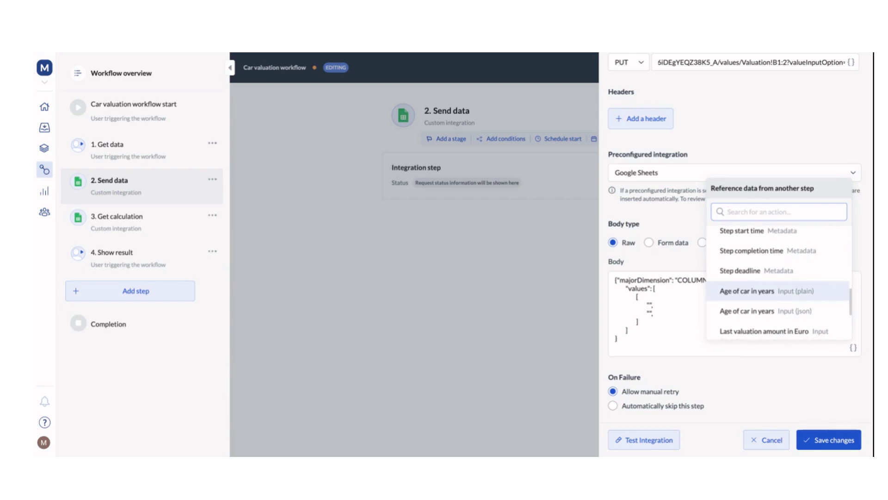
click(805, 315)
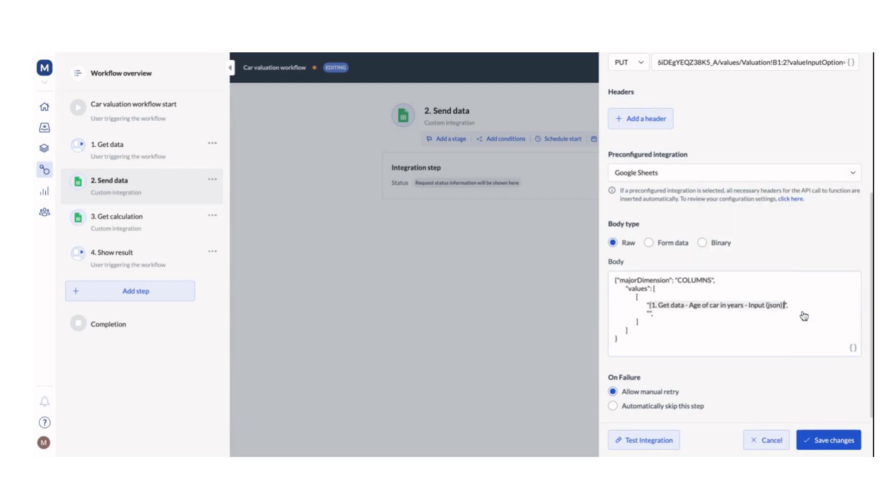
- Insert "Last valuation amount in Euro" Input (json) as the second value in the request body and save the Send data settings
click(853, 348)
scroll(781, 298, down, 10)
scroll(781, 297, down, 2)
scroll(782, 298, up, 1)
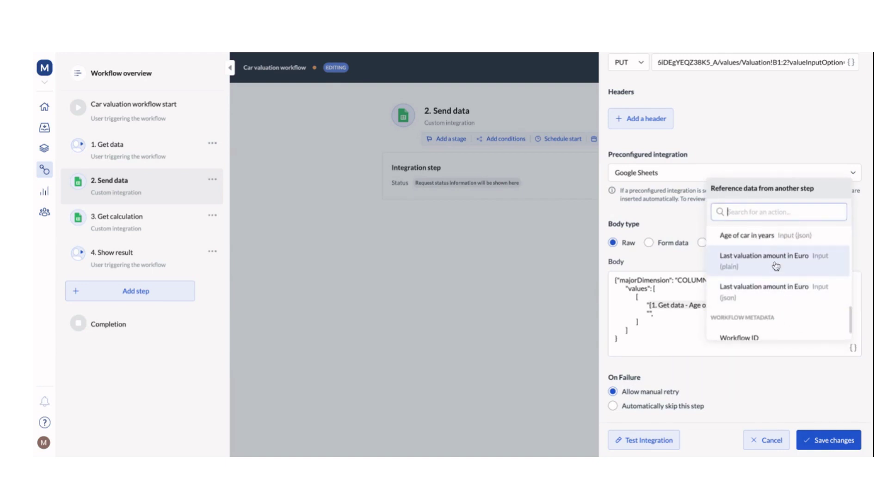
click(779, 290)
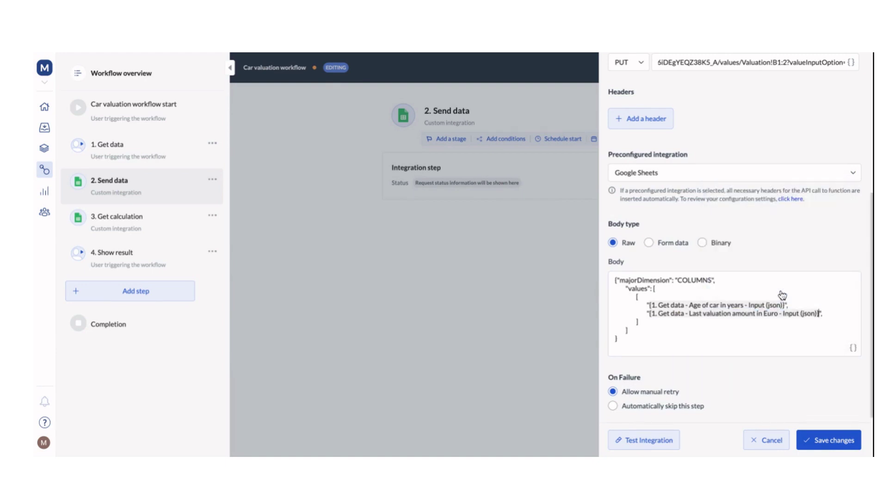
click(827, 446)
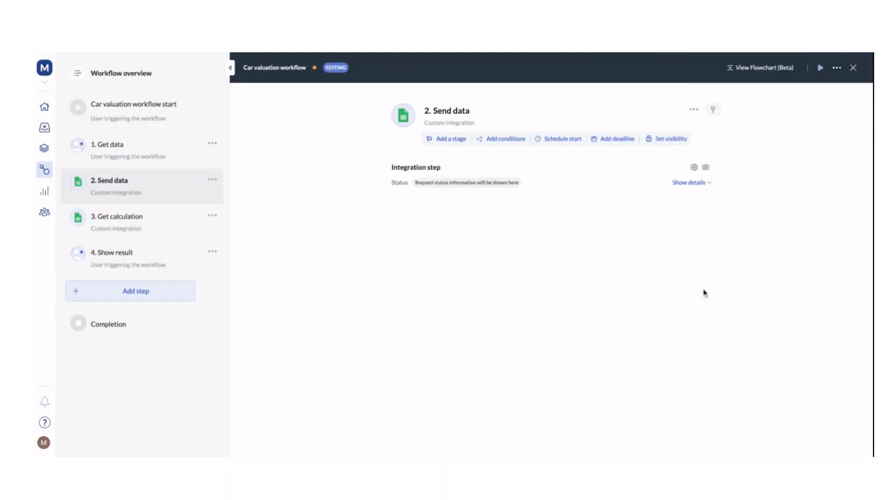
- Examine the request URL and the response variable settings of the Get calculation integration, closing them without saving
click(107, 145)
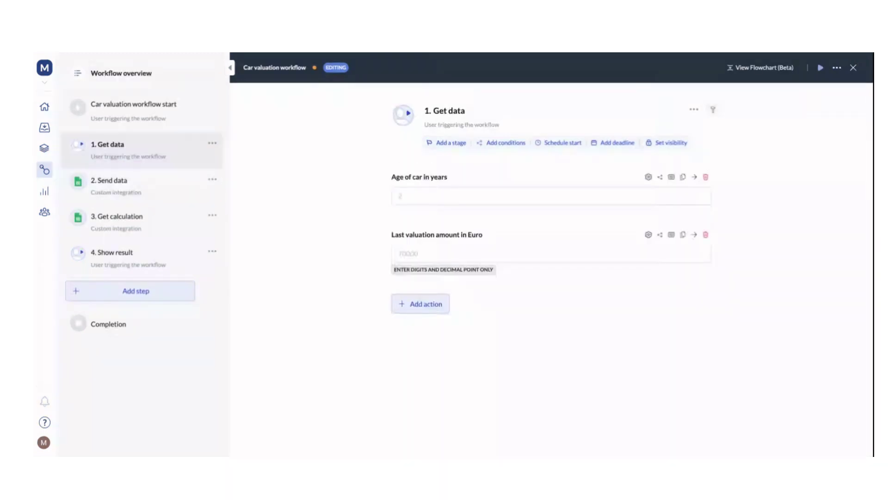
click(155, 188)
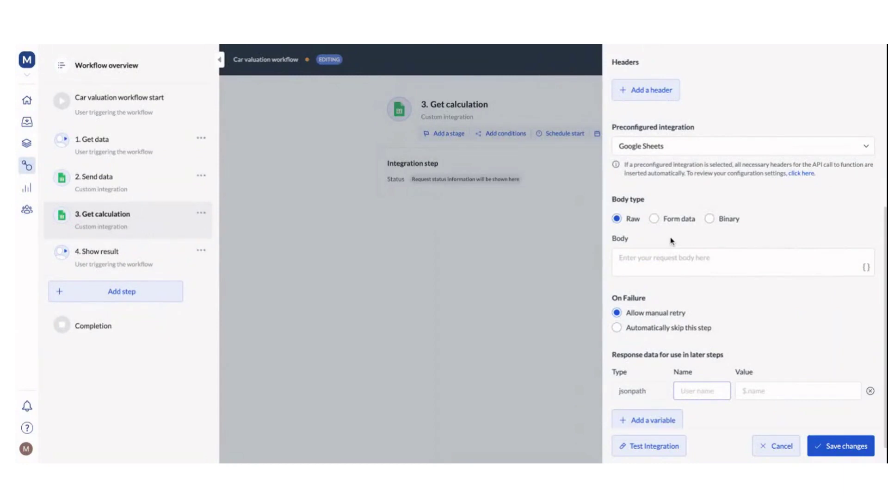
scroll(672, 243, up, 6)
drag(791, 314, 859, 314)
key(shift+End)
scroll(720, 312, right, 3)
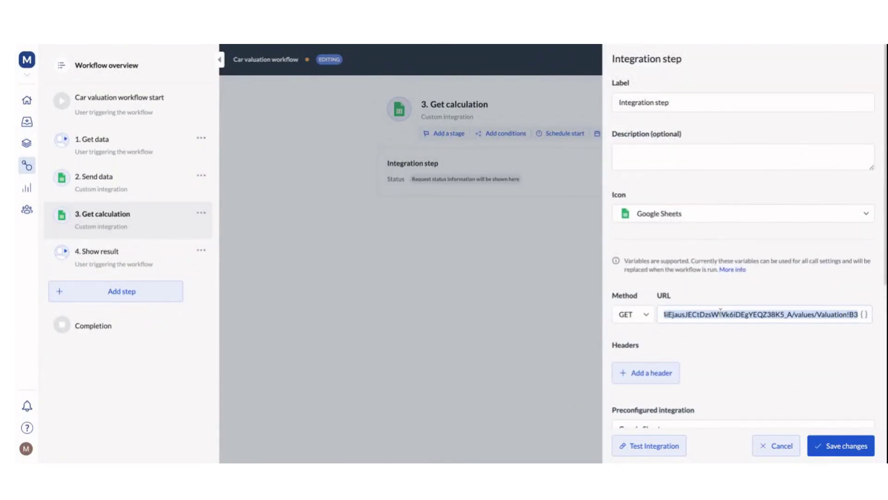
scroll(747, 367, down, 2)
scroll(798, 355, down, 5)
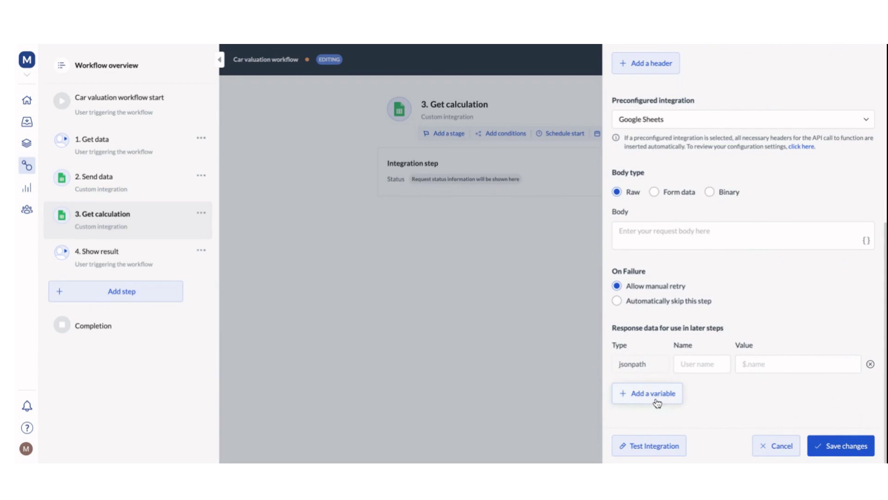
click(657, 402)
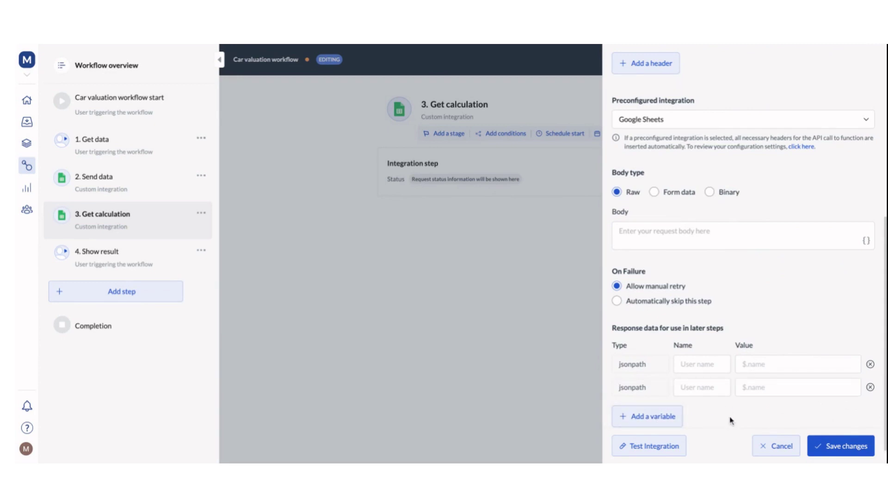
click(776, 453)
- Start a run of the car valuation workflow and complete Get data with car age 2 and last valuation amount 90000
click(131, 114)
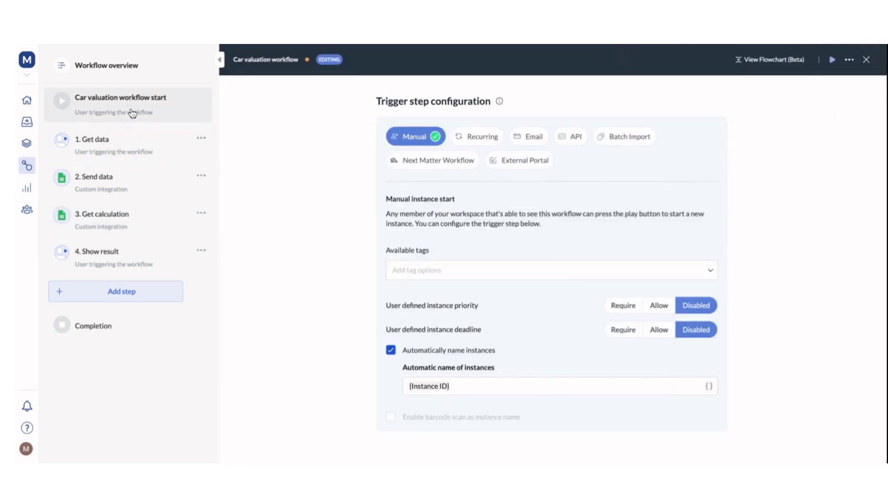
click(865, 59)
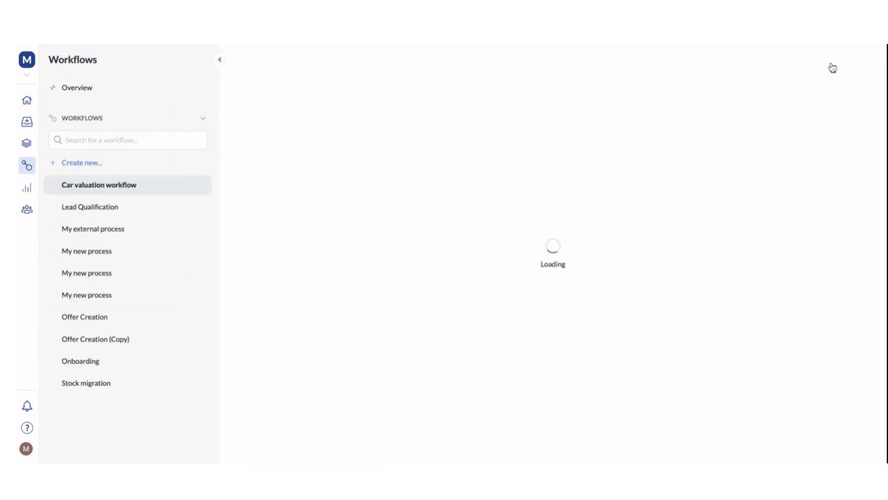
click(428, 236)
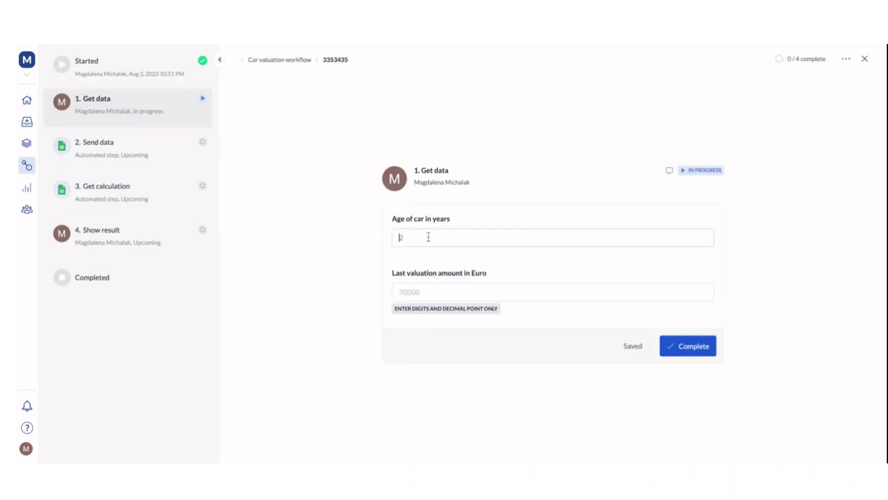
text(2)
click(409, 291)
text(90000)
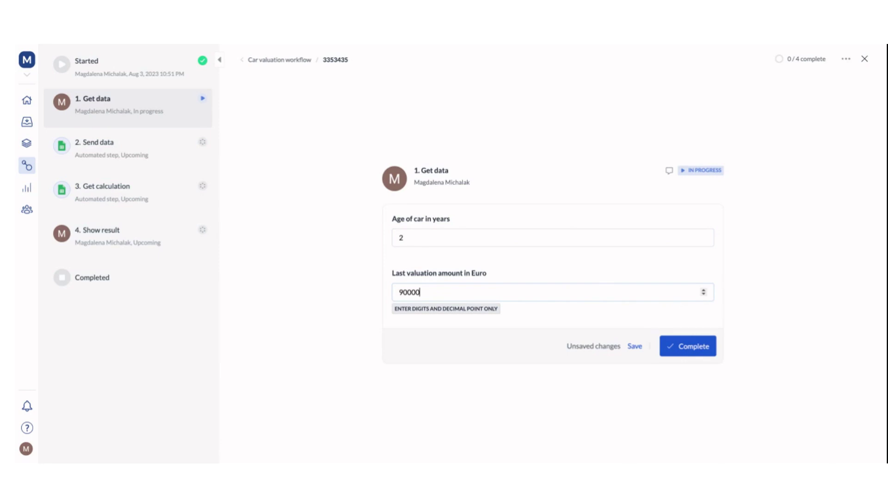
click(692, 352)
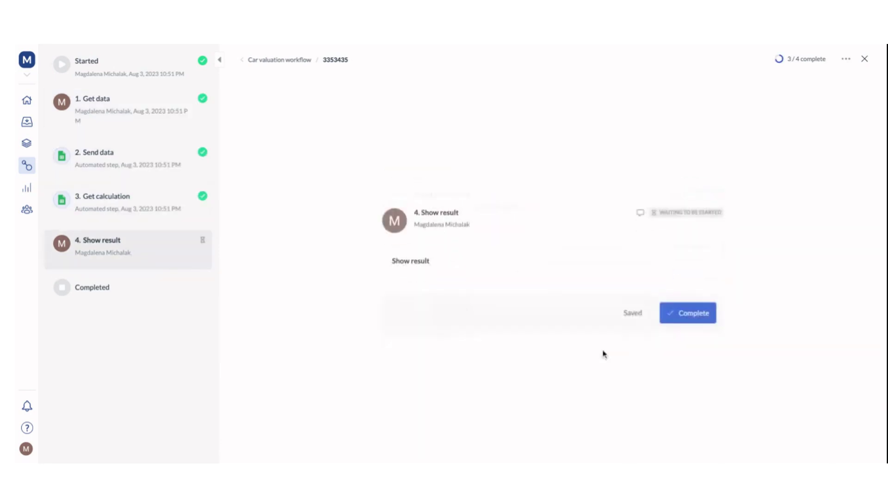
- Examine the response body of the completed Get calculation step and the request URL in that step's integration settings
click(144, 212)
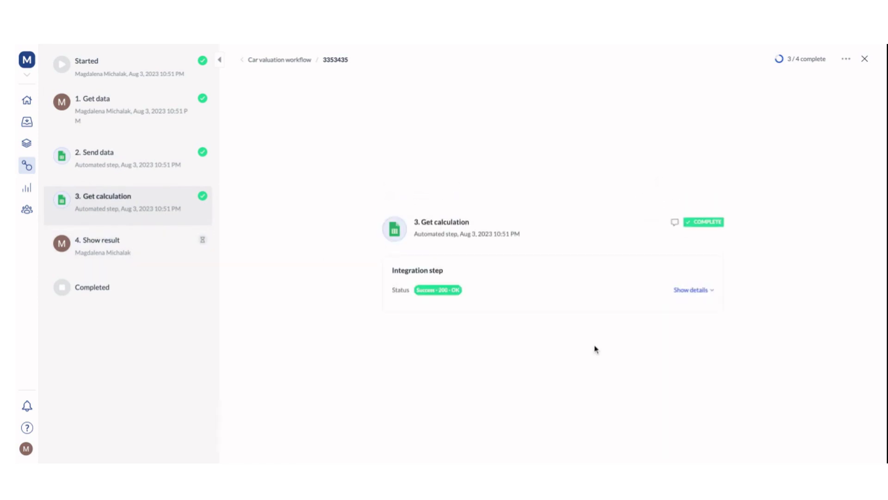
click(702, 290)
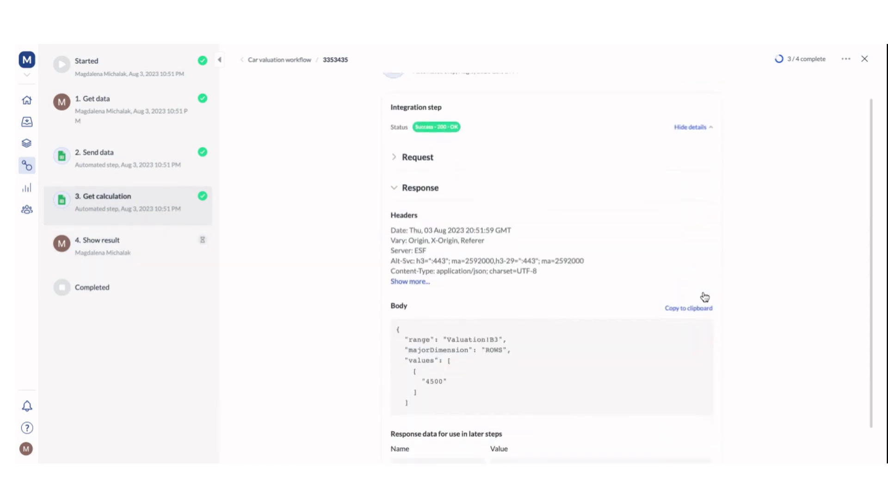
scroll(705, 296, down, 2)
drag(404, 308, 397, 287)
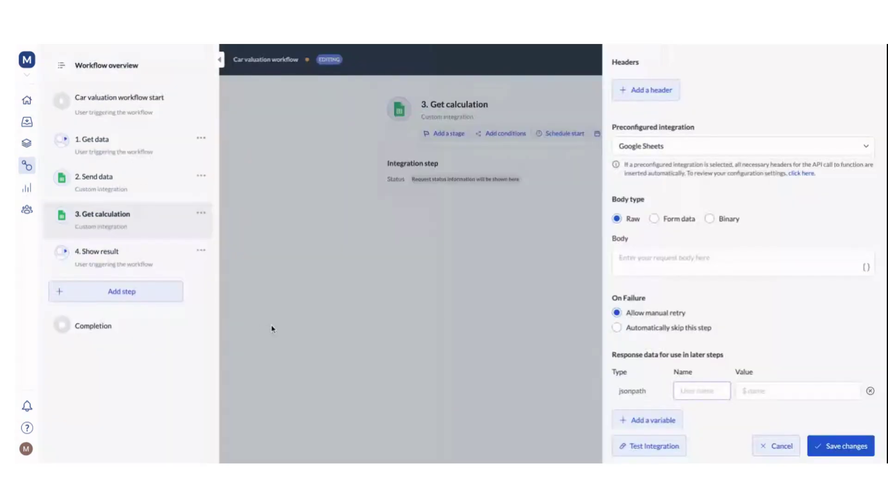
scroll(670, 241, up, 6)
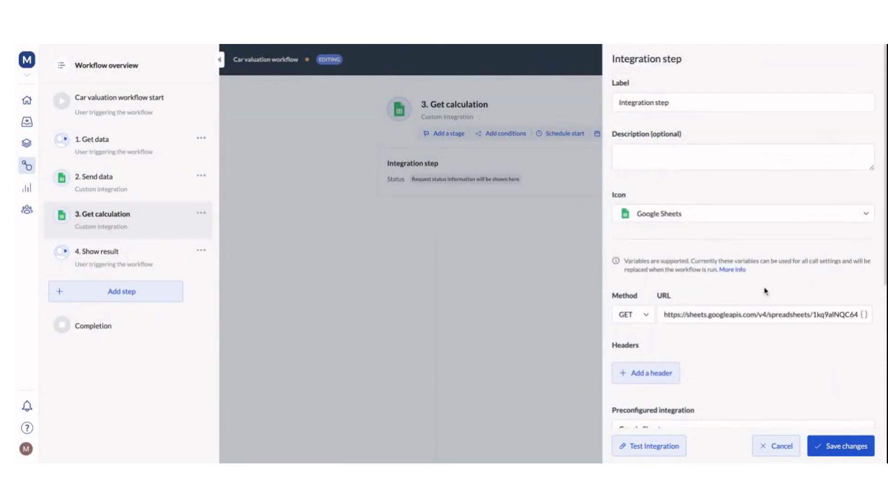
drag(779, 314, 720, 311)
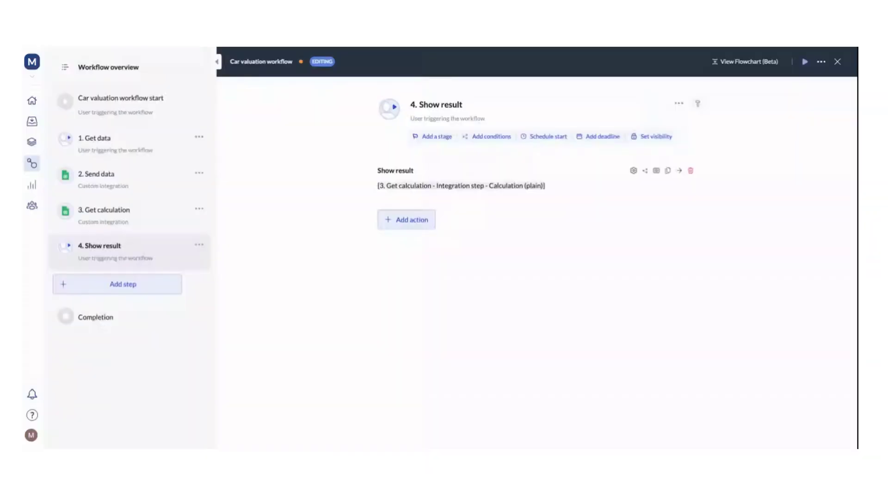
- Run the workflow with car age 2 and last valuation amount 90000, completing both the Get data and Show result steps
click(805, 62)
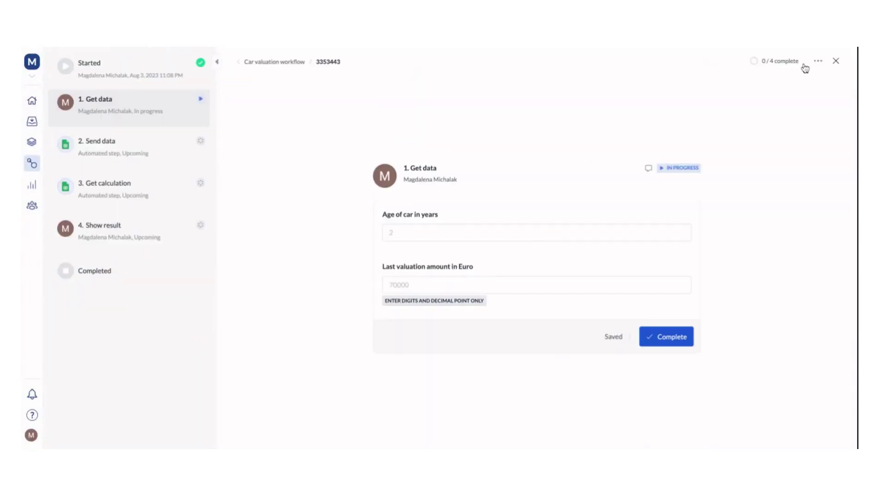
click(453, 232)
text(2)
click(401, 288)
text(90000)
click(671, 343)
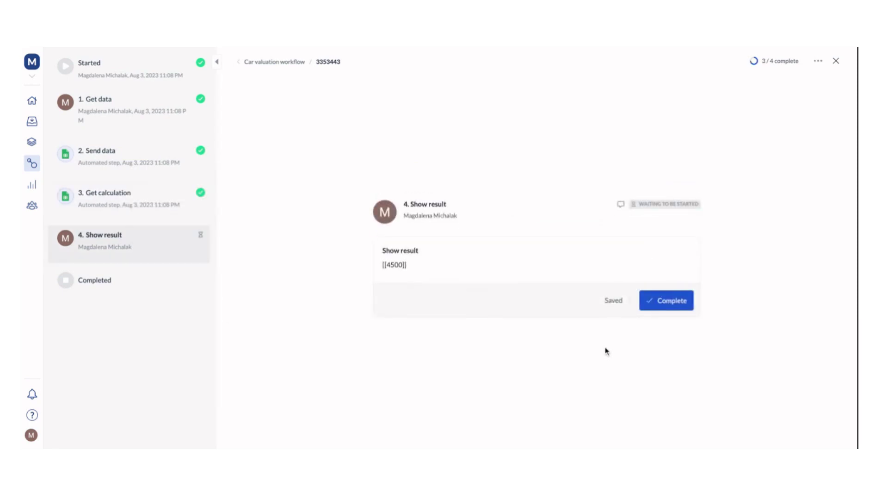
click(670, 306)
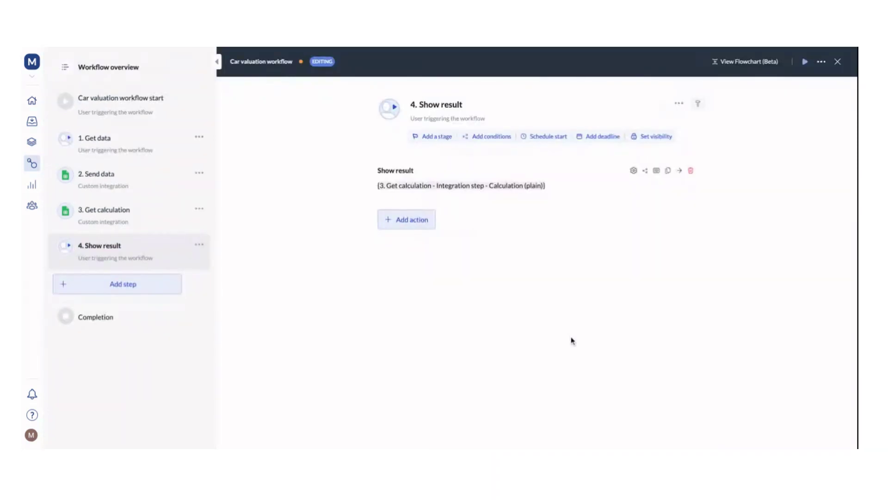
- Start another run of the car valuation workflow from the editor
click(805, 67)
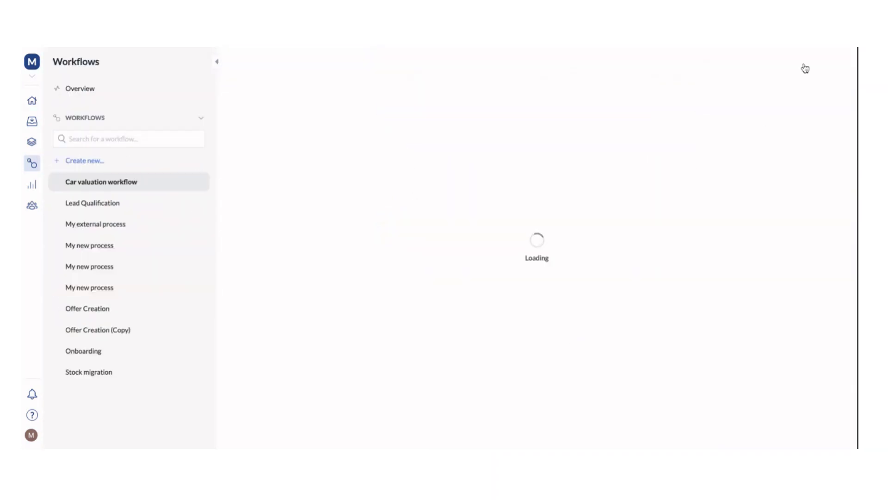